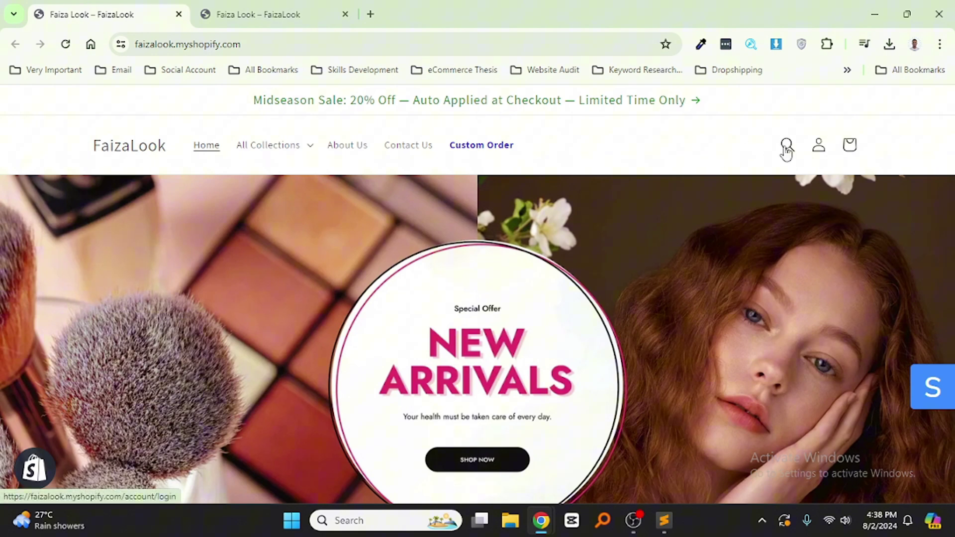
Check the second FaizaLook storefront tab, then close that duplicate tab
left_click(269, 14)
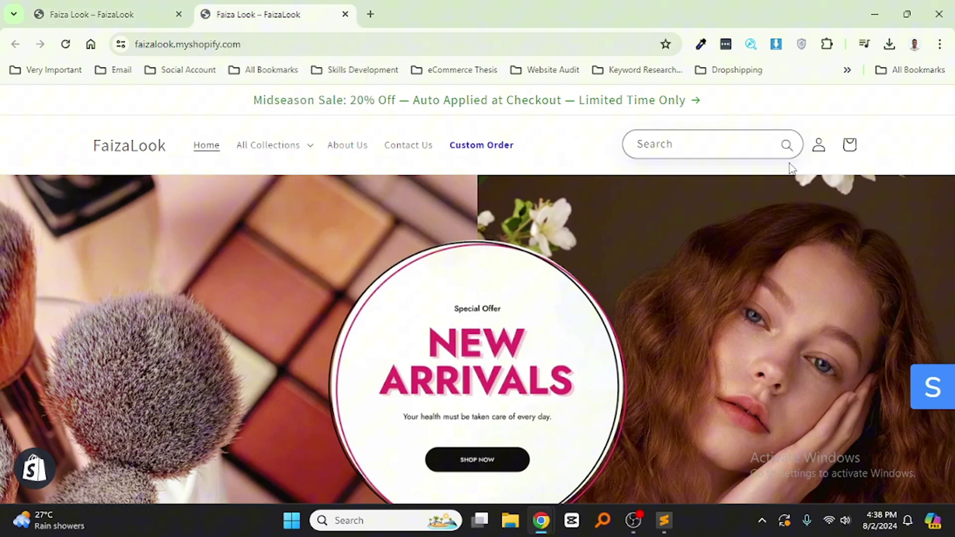
key("ctrl+w")
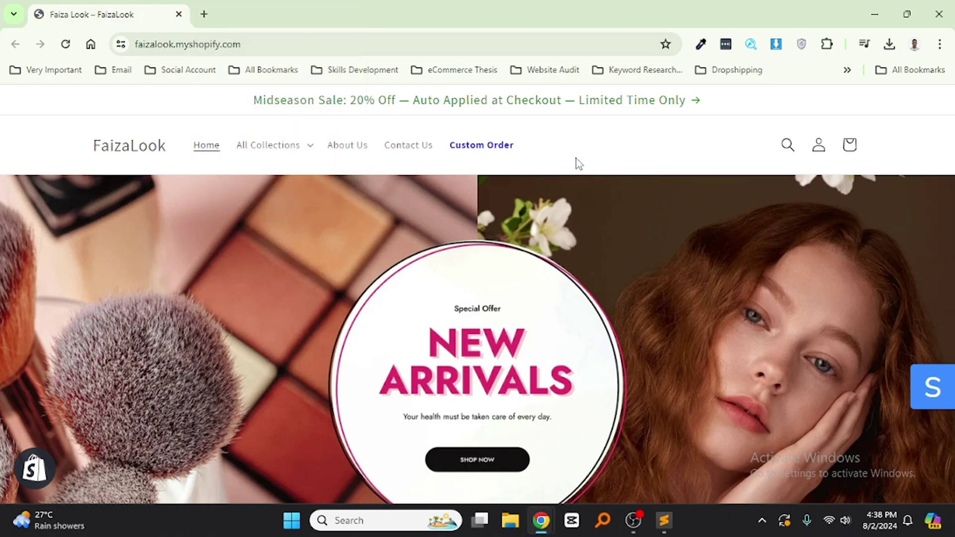
Load ecommercethesis.com in a new tab and open the 'How to Add a Search Bar' post
left_click(204, 13)
type("ec")
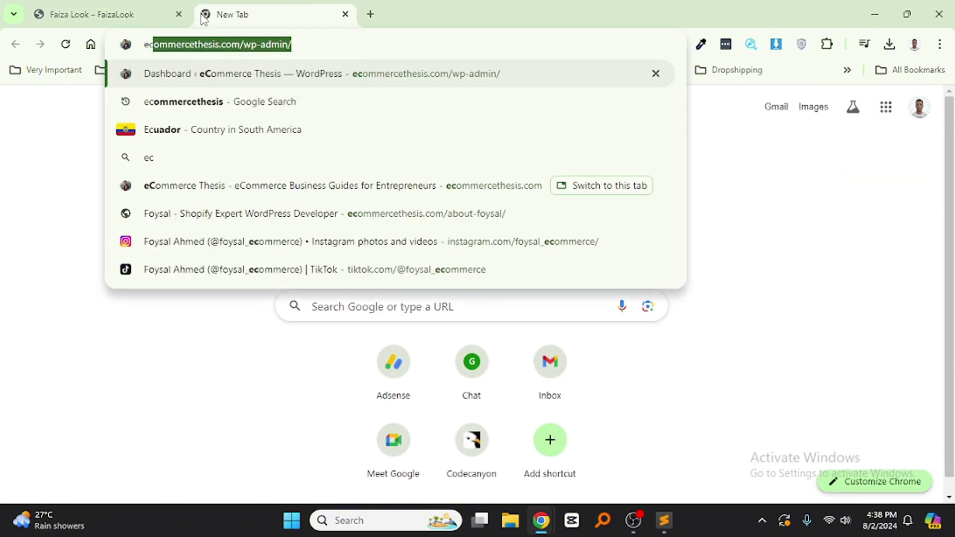
type("ommercethesis.com/")
key("BackSpace")
key("Return")
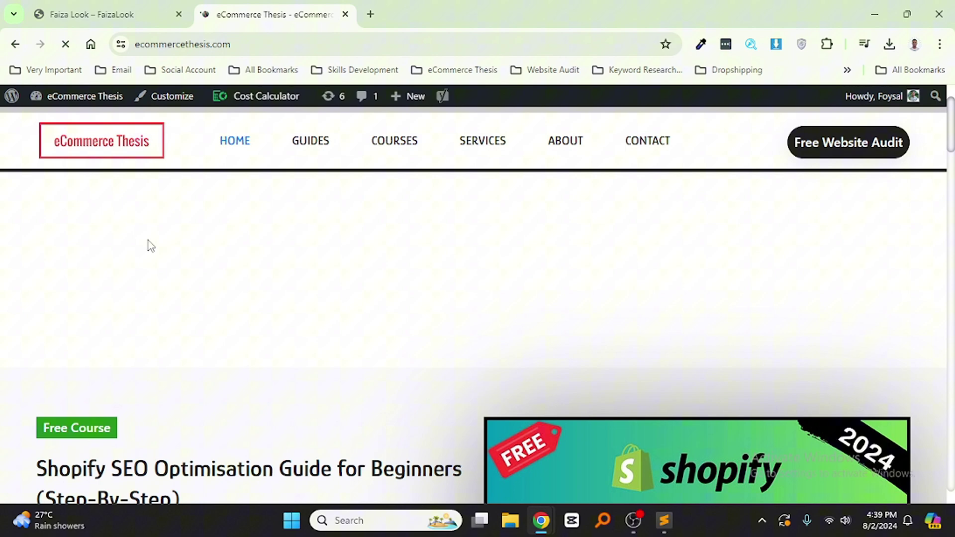
scroll(200, 278, "down", 3)
scroll(214, 267, "down", 8)
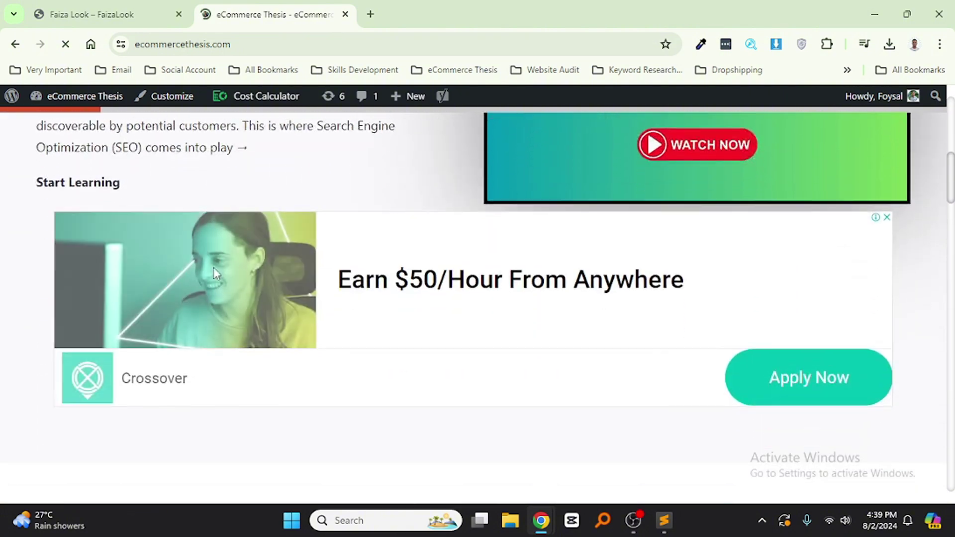
scroll(223, 272, "down", 4)
scroll(247, 274, "down", 3)
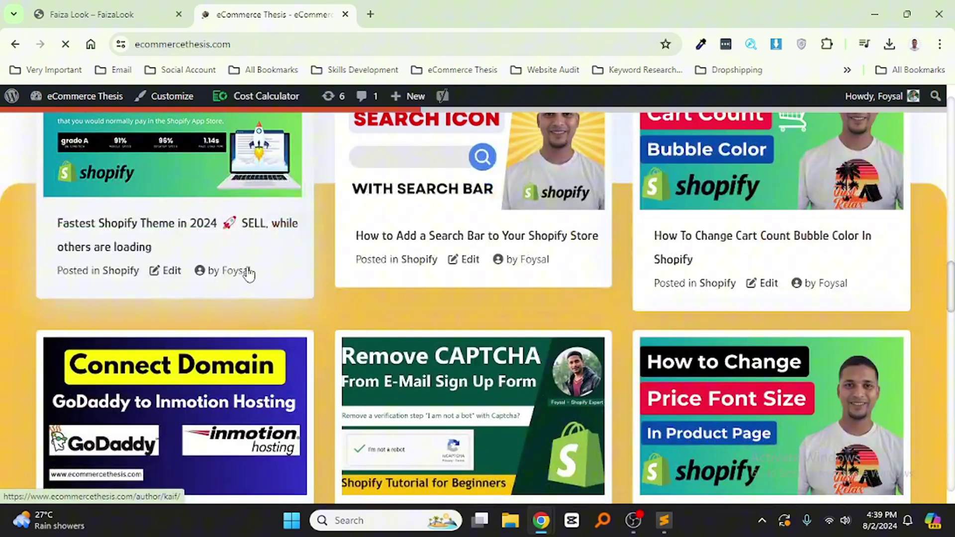
scroll(326, 296, "up", 2)
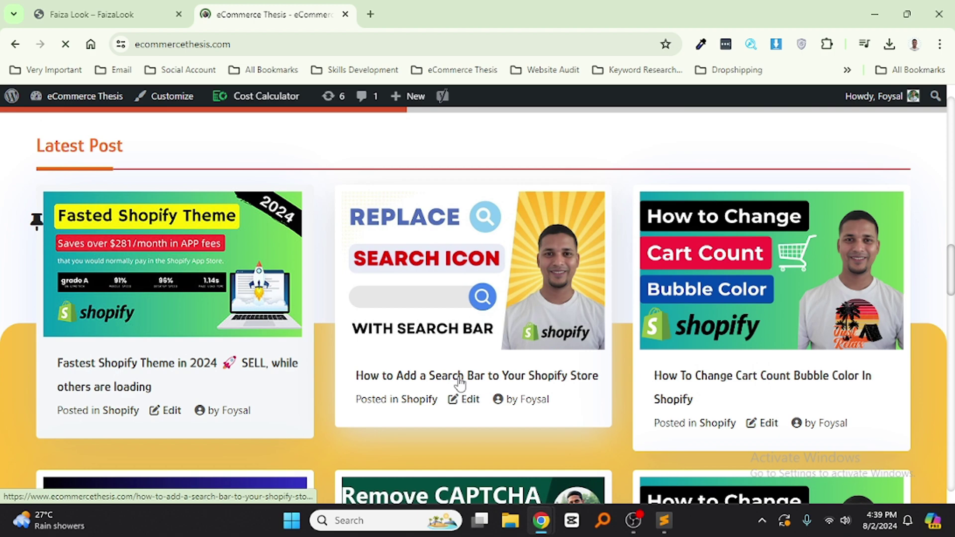
left_click(585, 378)
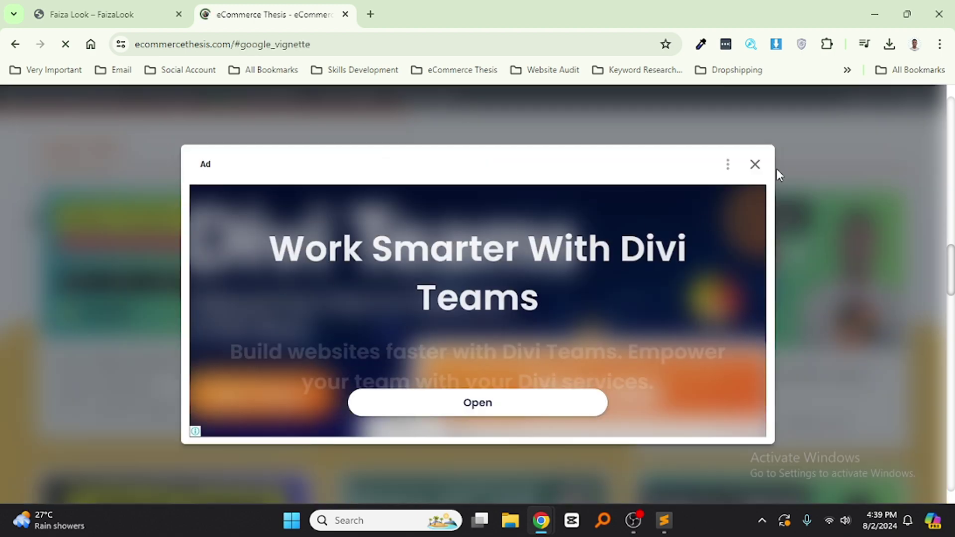
Dismiss the full-page ad and select the article's web address
left_click(754, 165)
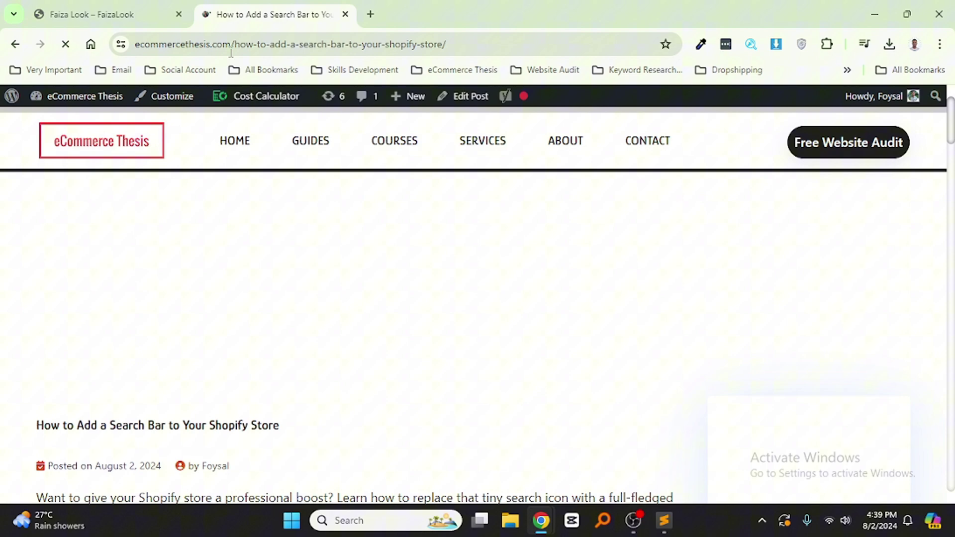
left_click(355, 45)
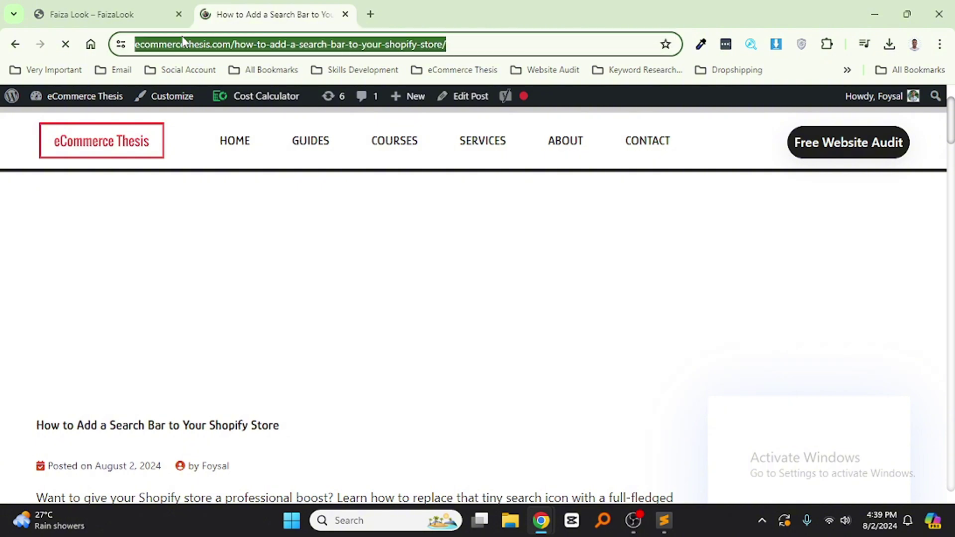
scroll(356, 309, "down", 2)
scroll(357, 308, "down", 2)
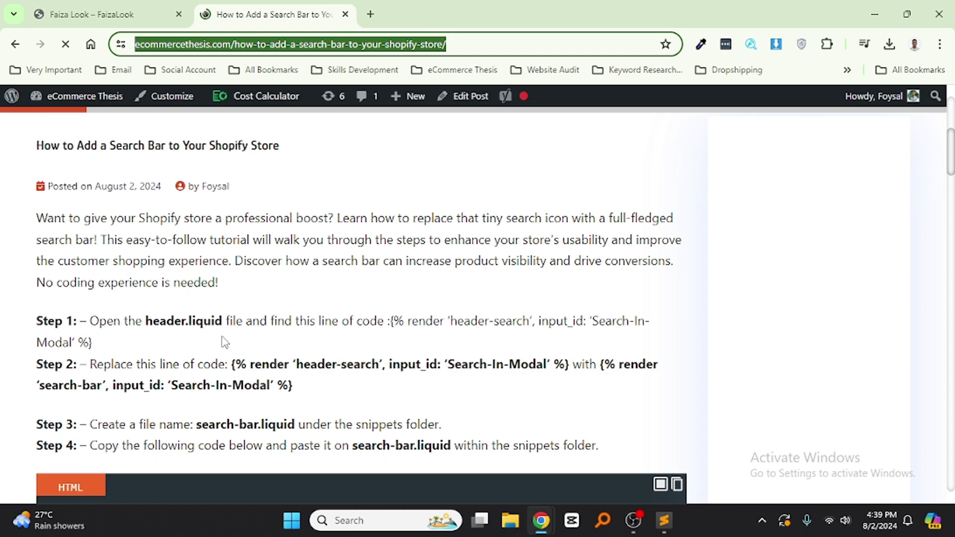
scroll(239, 340, "down", 2)
scroll(250, 334, "down", 1)
scroll(250, 335, "down", 1)
scroll(250, 332, "down", 2)
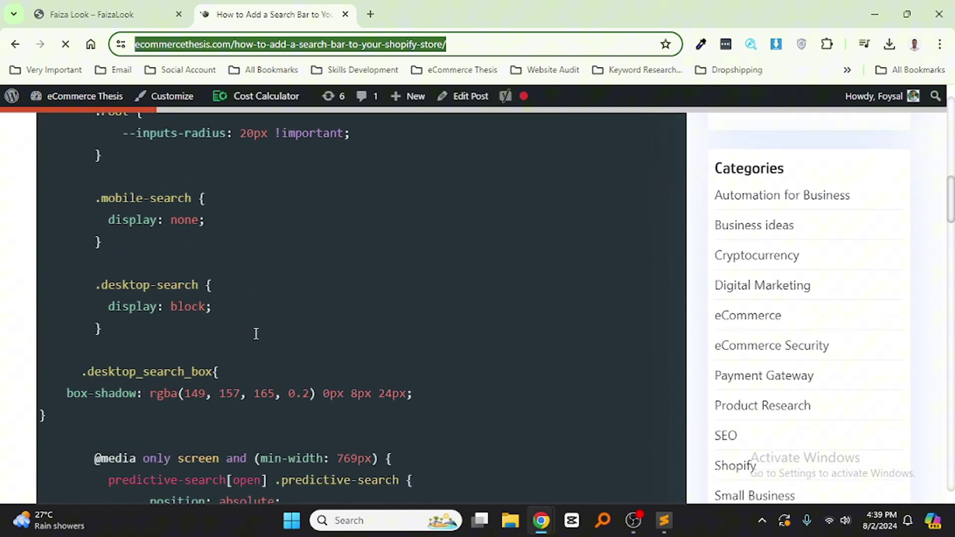
scroll(256, 334, "down", 4)
scroll(256, 334, "down", 3)
scroll(256, 333, "down", 1)
scroll(258, 334, "down", 3)
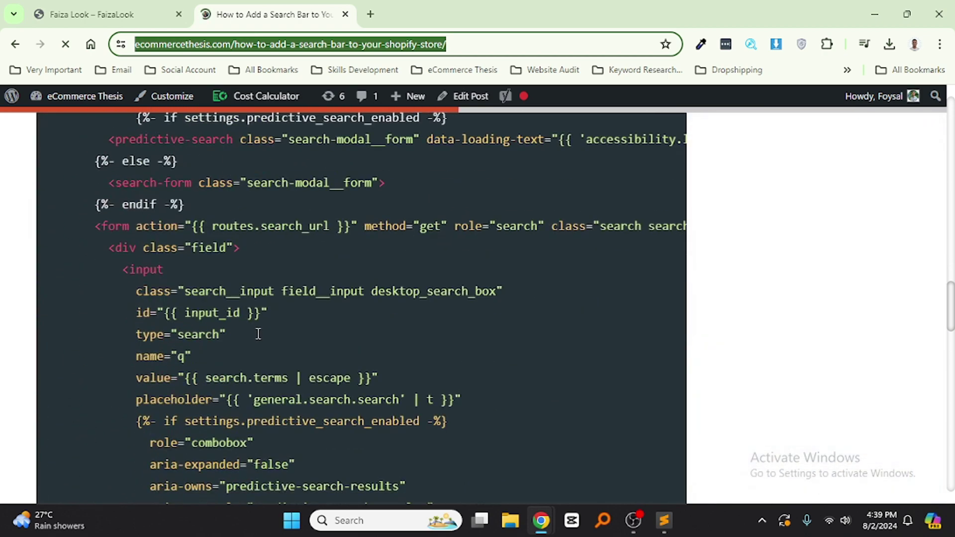
scroll(261, 334, "down", 3)
scroll(261, 334, "down", 3)
scroll(262, 333, "down", 2)
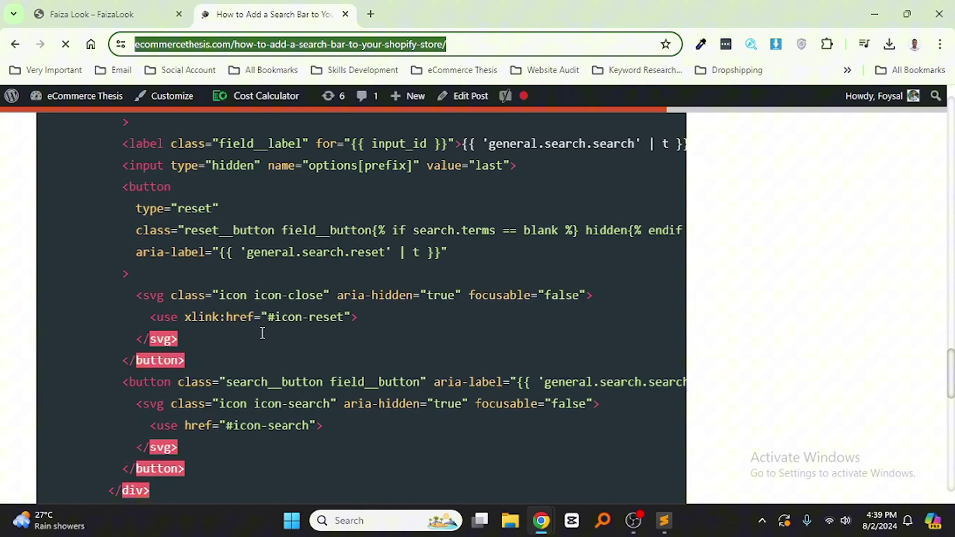
scroll(262, 333, "down", 2)
scroll(262, 333, "down", 4)
scroll(261, 332, "up", 8)
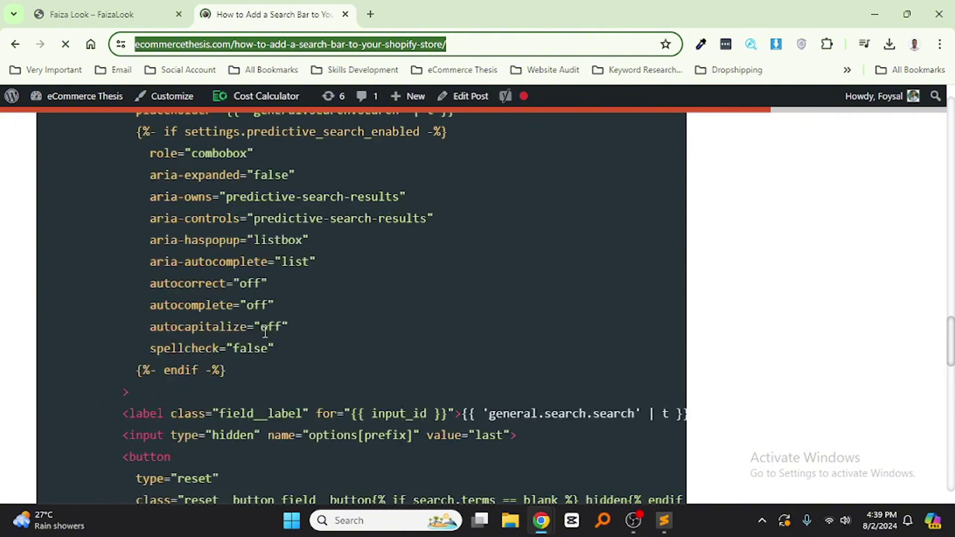
scroll(266, 332, "up", 5)
scroll(267, 333, "up", 5)
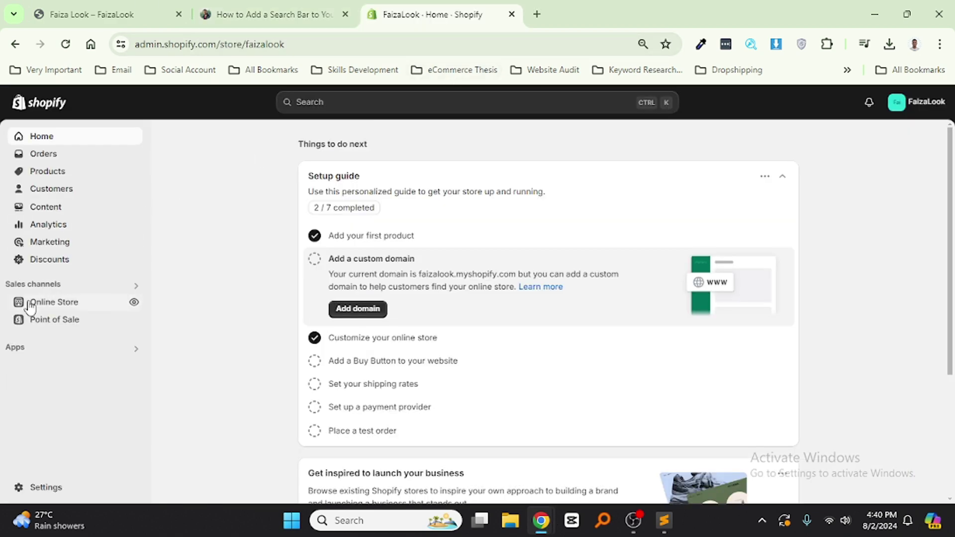
Go to Online Store and bring up the Dawn theme's more-options menu
left_click(64, 305)
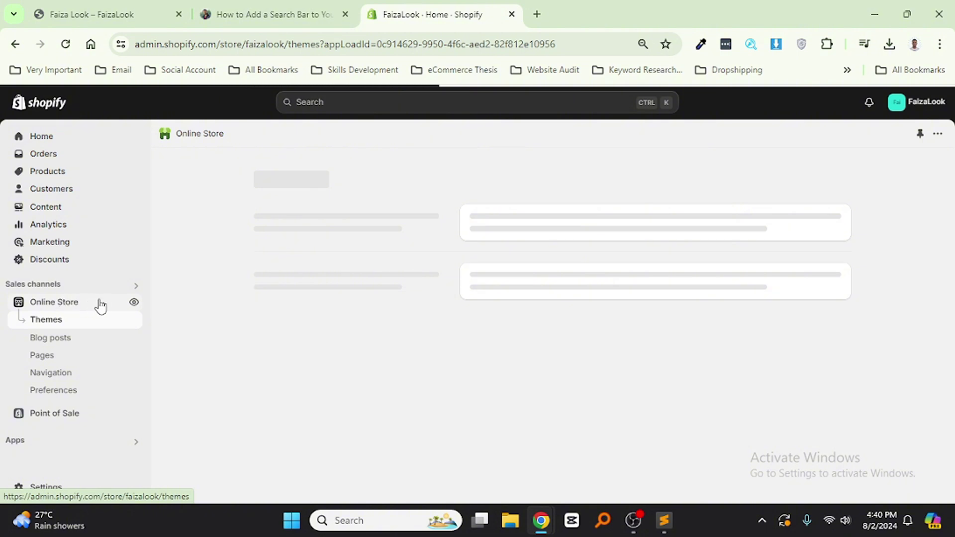
scroll(695, 341, "down", 2)
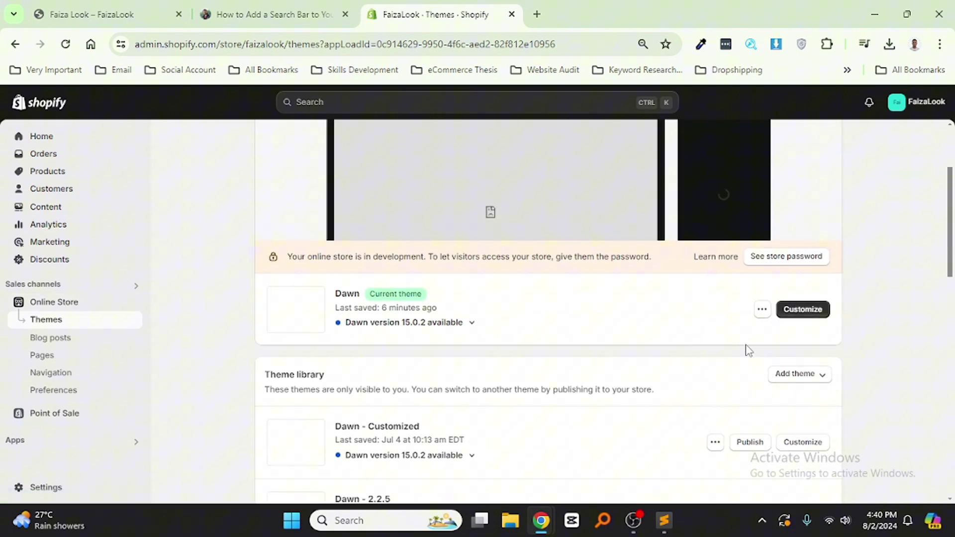
left_click(763, 310)
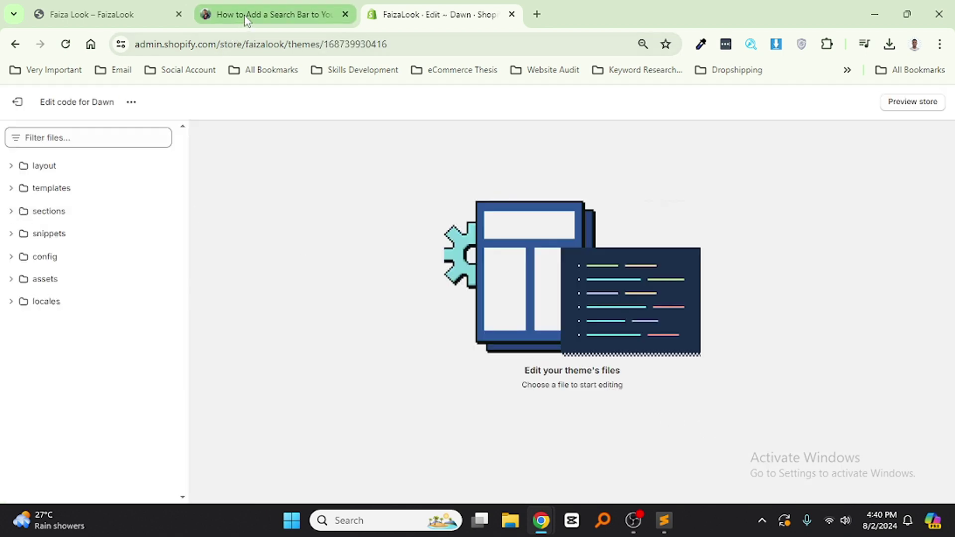
Copy the file name header.liquid from the article's Step 1
left_click(245, 15)
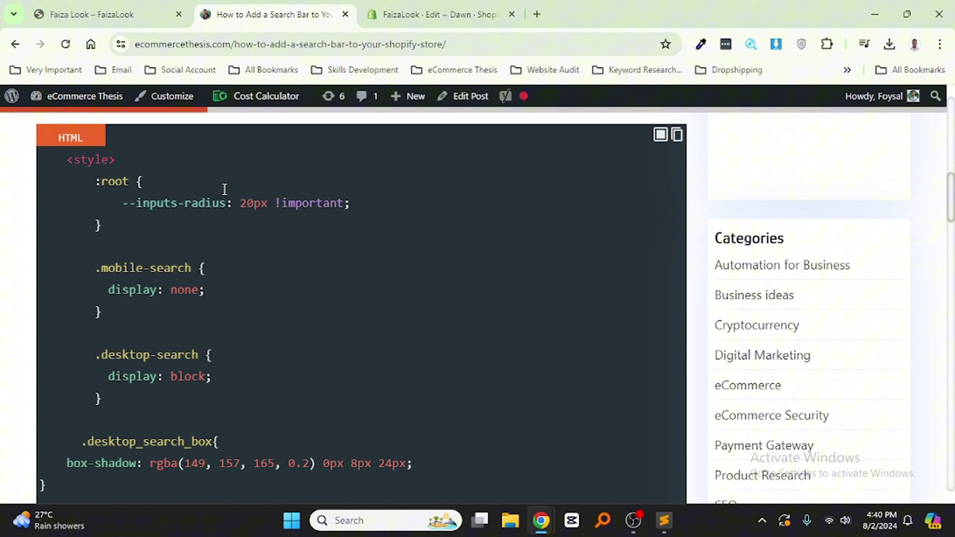
scroll(228, 195, "up", 5)
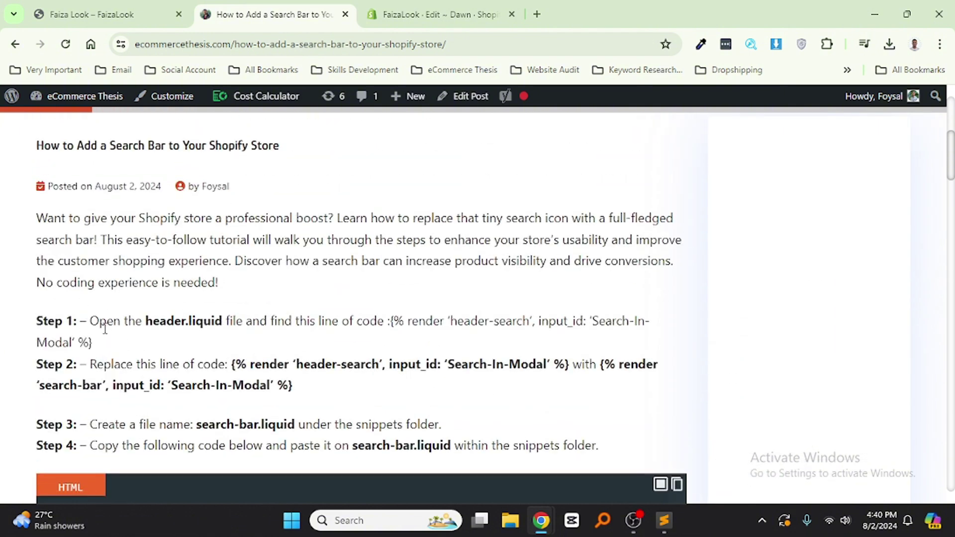
scroll(139, 335, "down", 1)
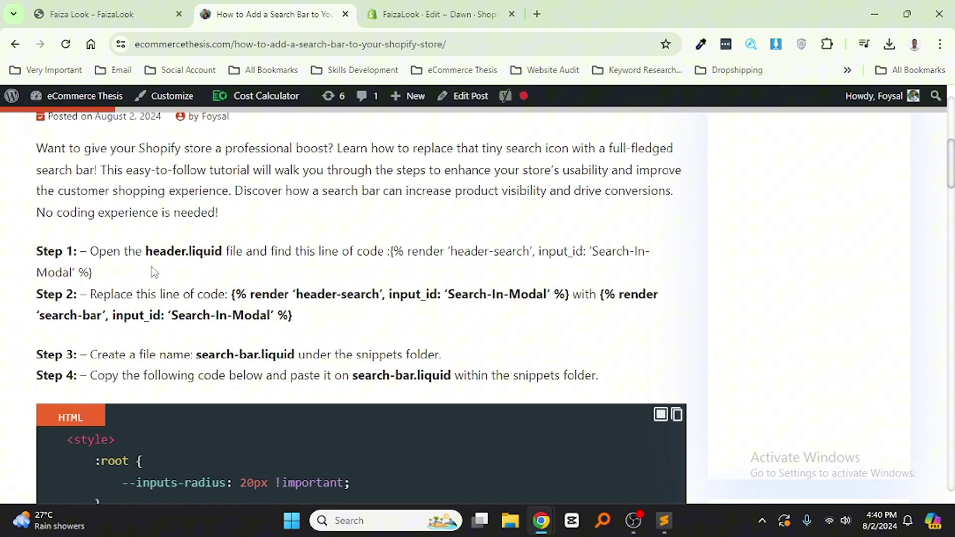
left_click_drag(146, 254, 223, 254)
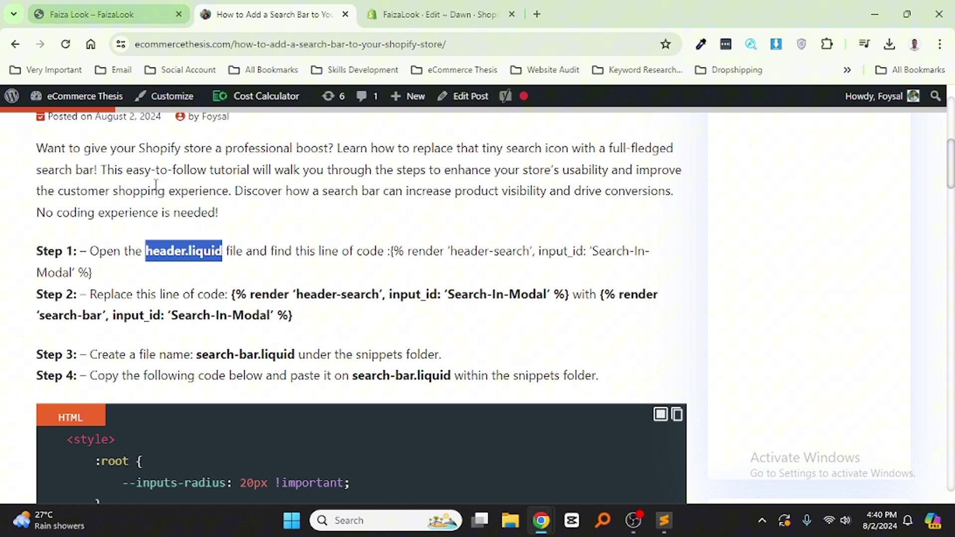
right_click(161, 251)
left_click(203, 265)
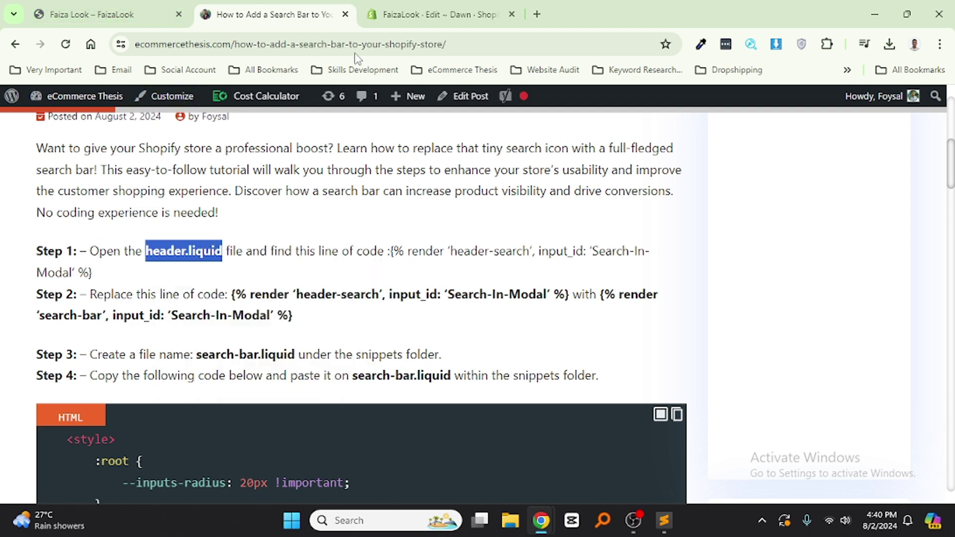
left_click(418, 14)
Filter the theme files to header.liquid and open it for editing
left_click(66, 139)
key("ctrl+v")
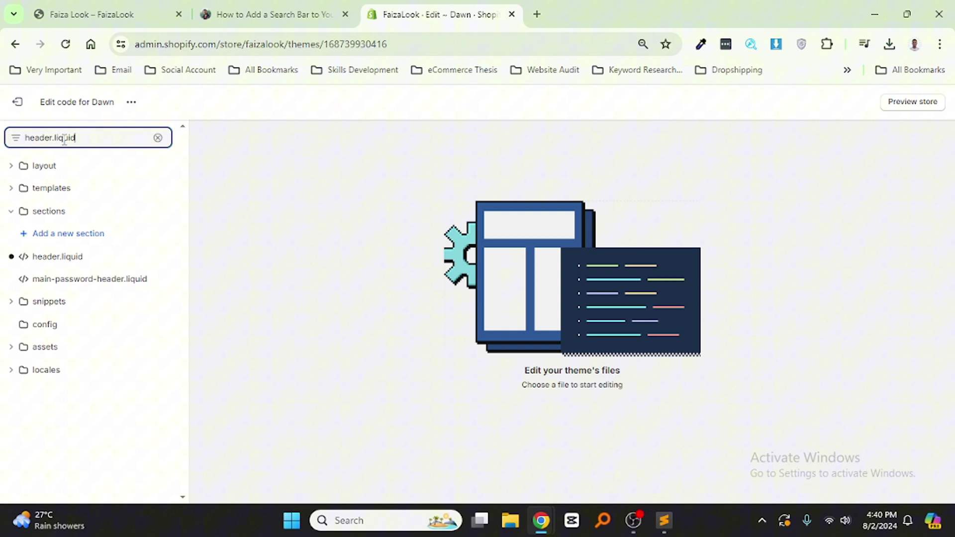
left_click(110, 259)
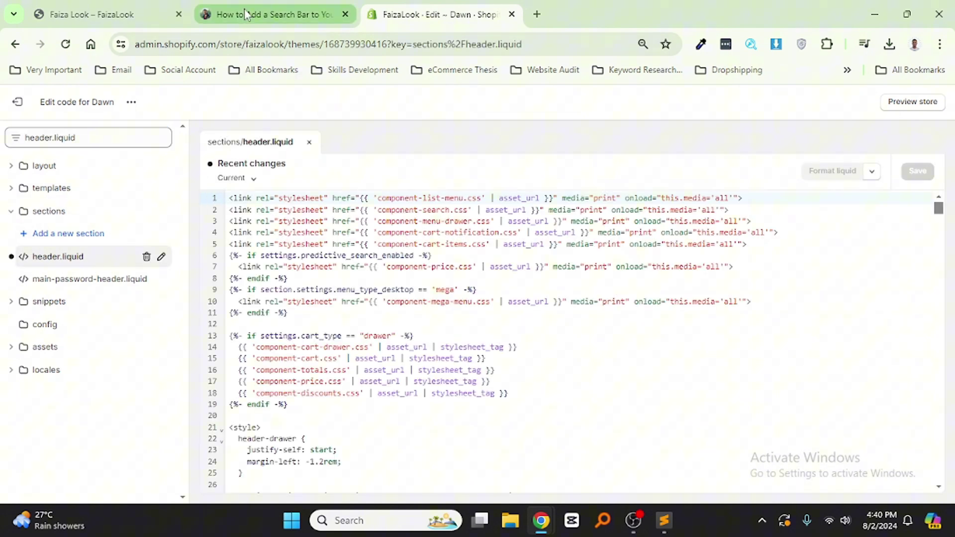
Copy the render 'header-search' line from the article's Step 1
left_click(254, 18)
left_click(272, 252)
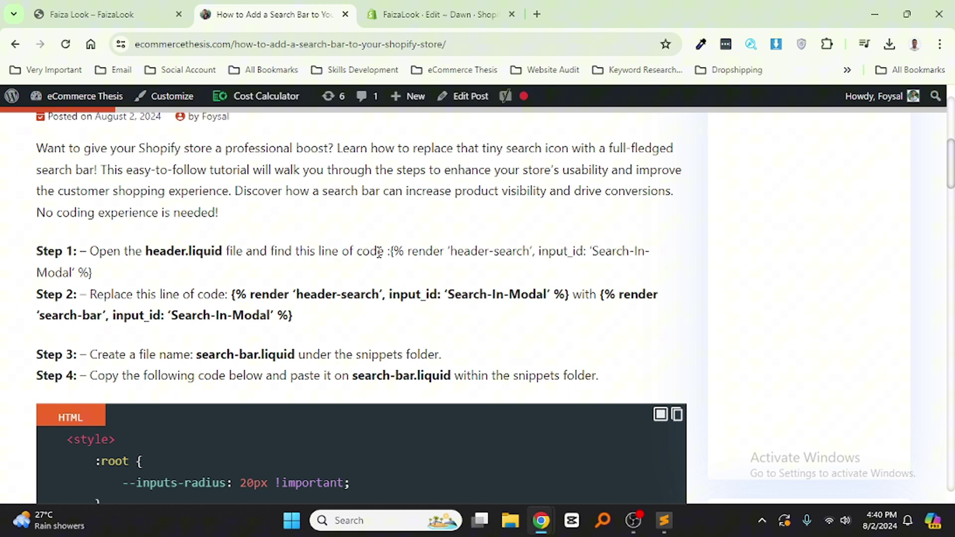
left_click_drag(390, 252, 205, 273)
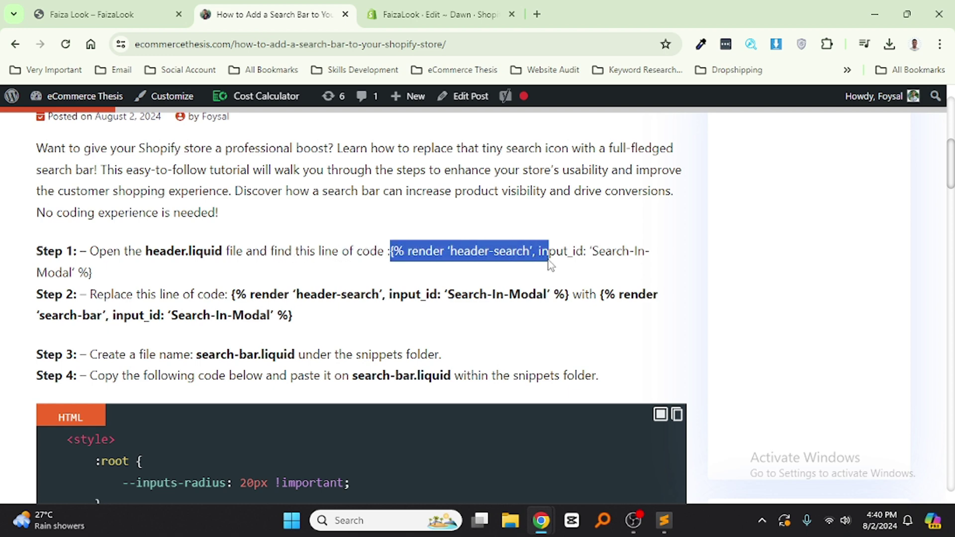
right_click(414, 255)
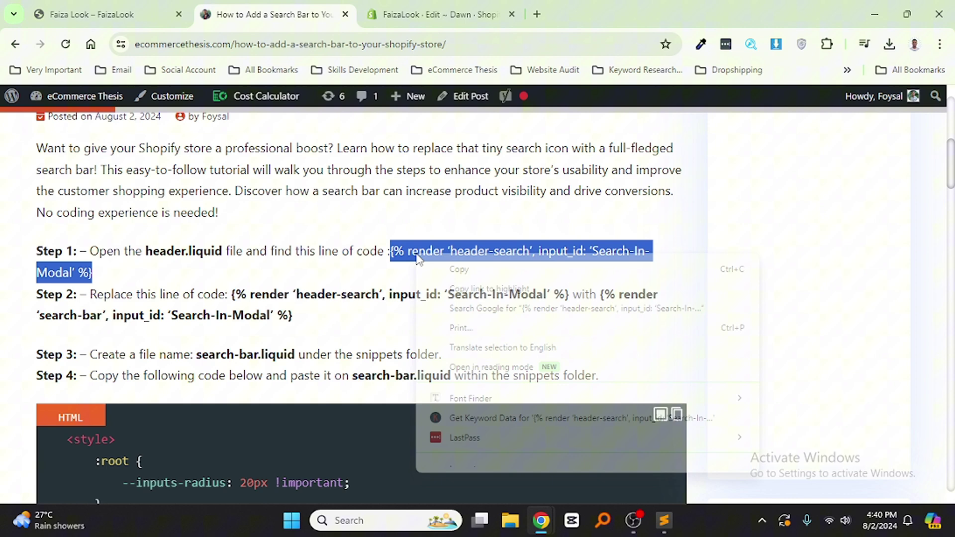
left_click(454, 270)
left_click(413, 13)
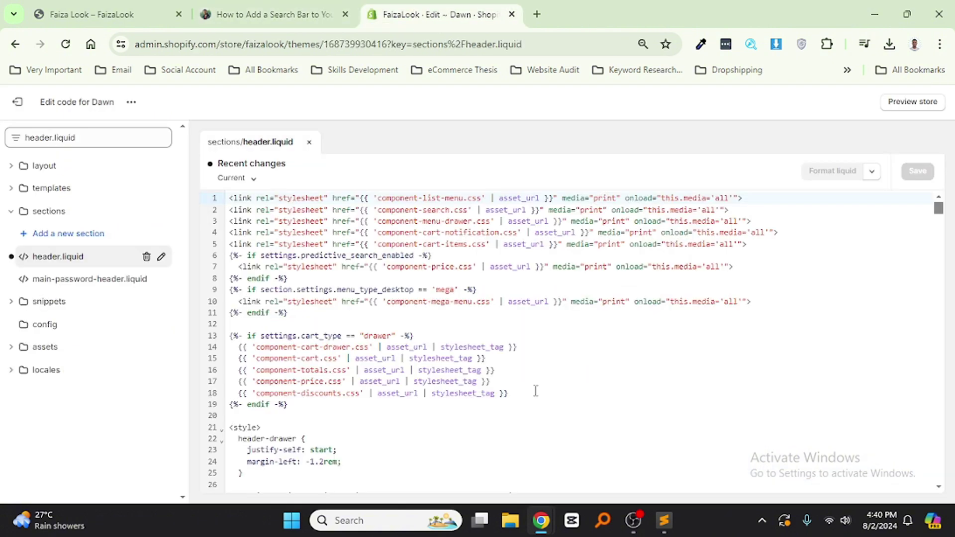
Search header.liquid for the render 'header-search' line, landing on line 255
left_click(580, 343)
key("ctrl+f")
key("ctrl+v")
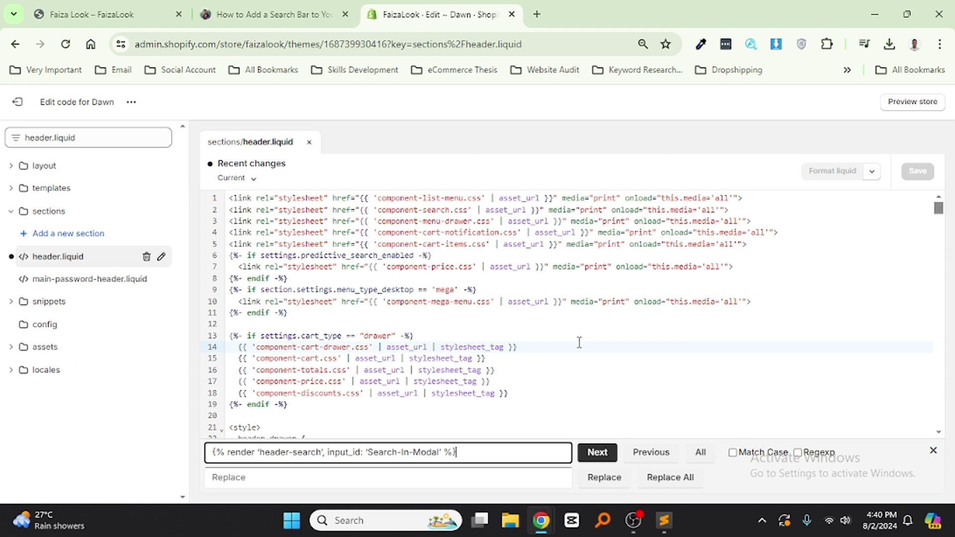
left_click(598, 453)
scroll(403, 384, "down", 2)
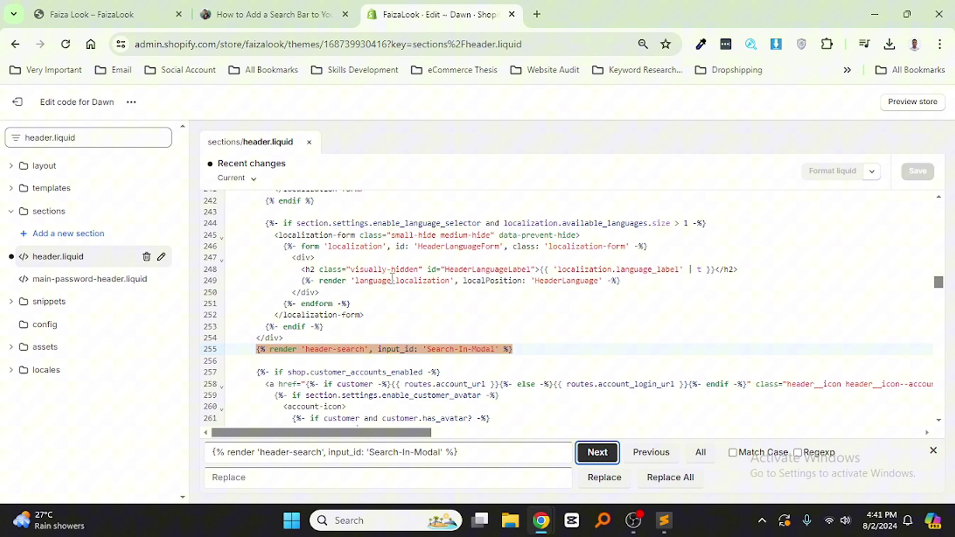
Copy the render 'search-bar' replacement line from the article's Step 2
left_click(247, 15)
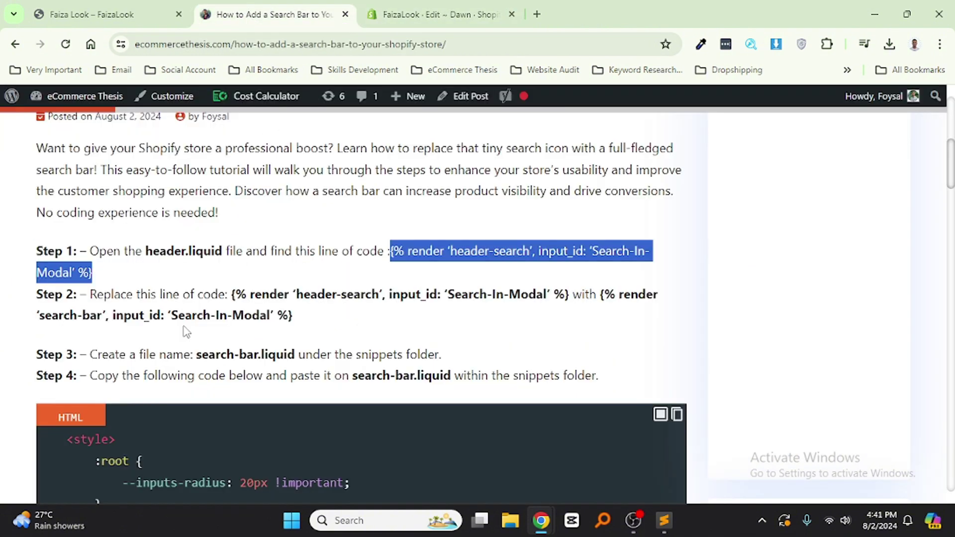
left_click(54, 299)
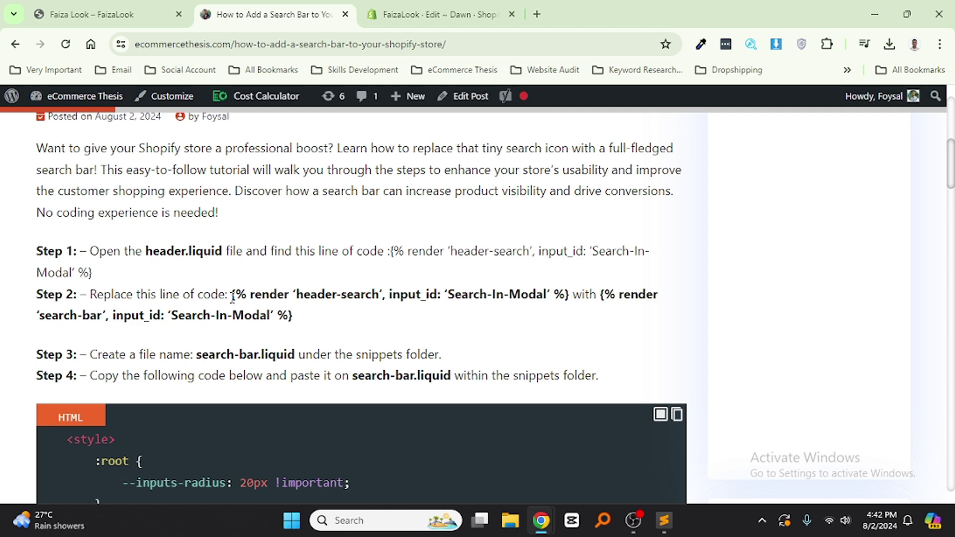
left_click_drag(601, 295, 603, 312)
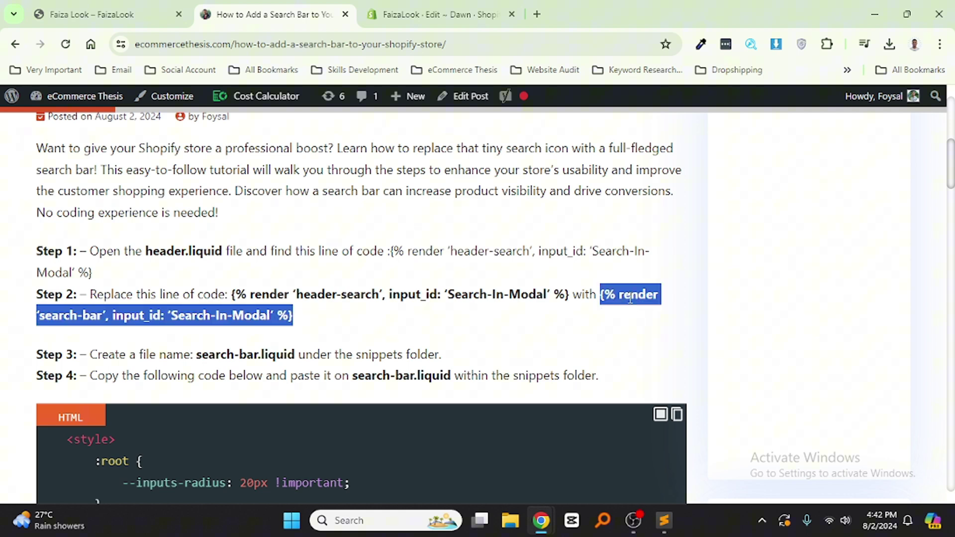
right_click(629, 294)
left_click(361, 84)
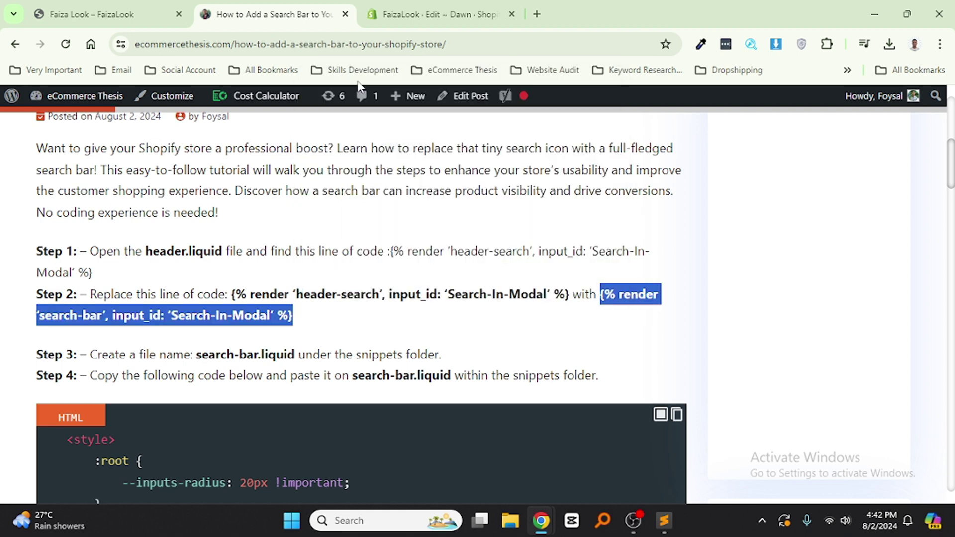
Replace line 255's 'header-search' render tag with 'search-bar' and save
left_click(396, 16)
left_click(511, 349)
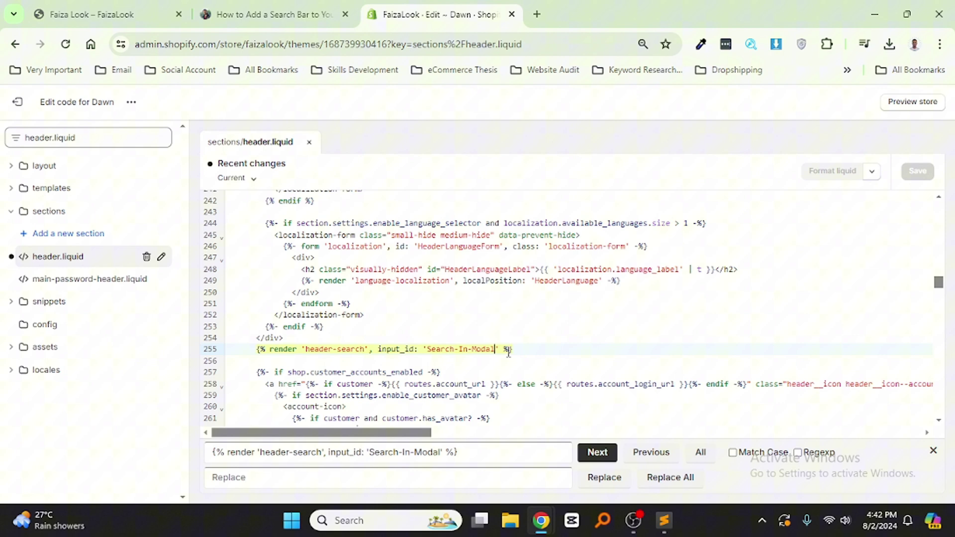
left_click_drag(519, 347, 257, 349)
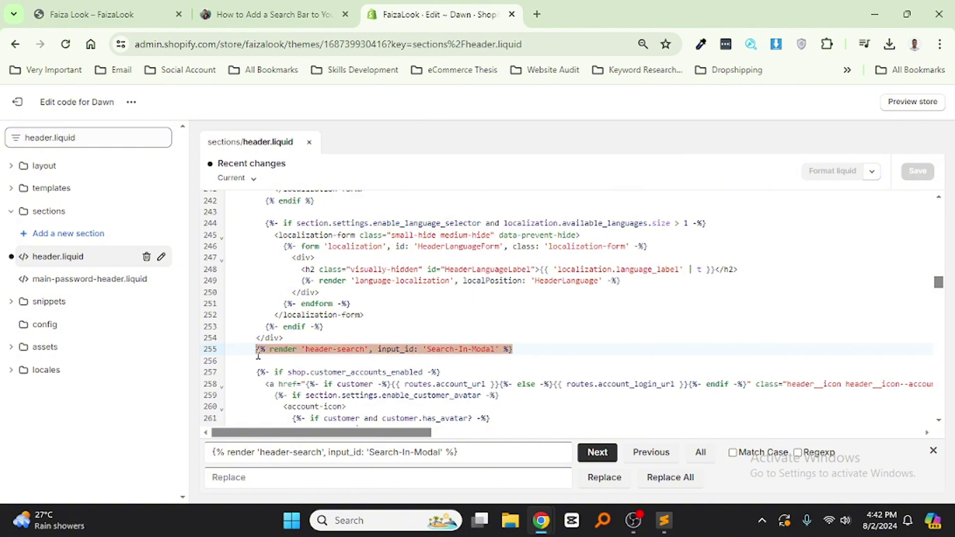
key("BackSpace")
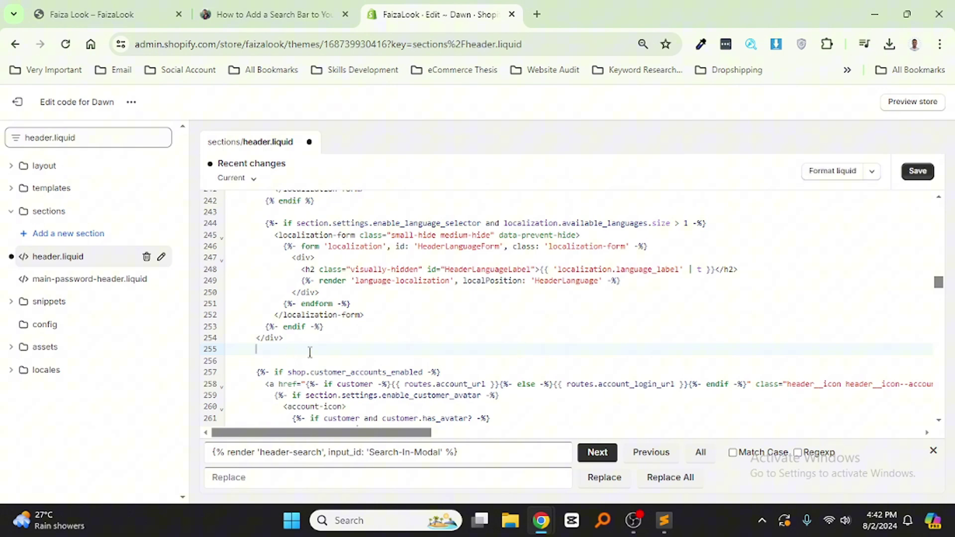
key("ctrl+v")
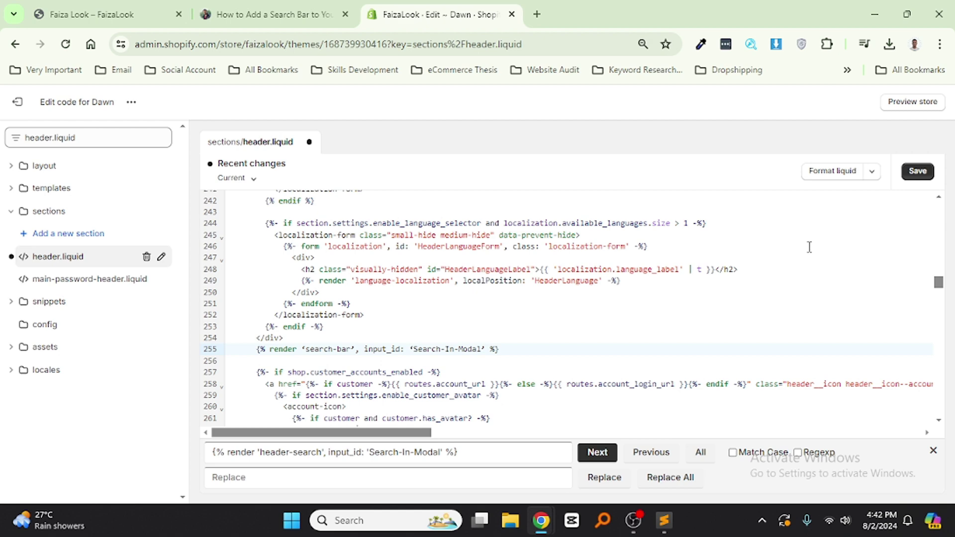
left_click(918, 173)
Copy the snippet file name search-bar.liquid from the article's Step 3
left_click(233, 17)
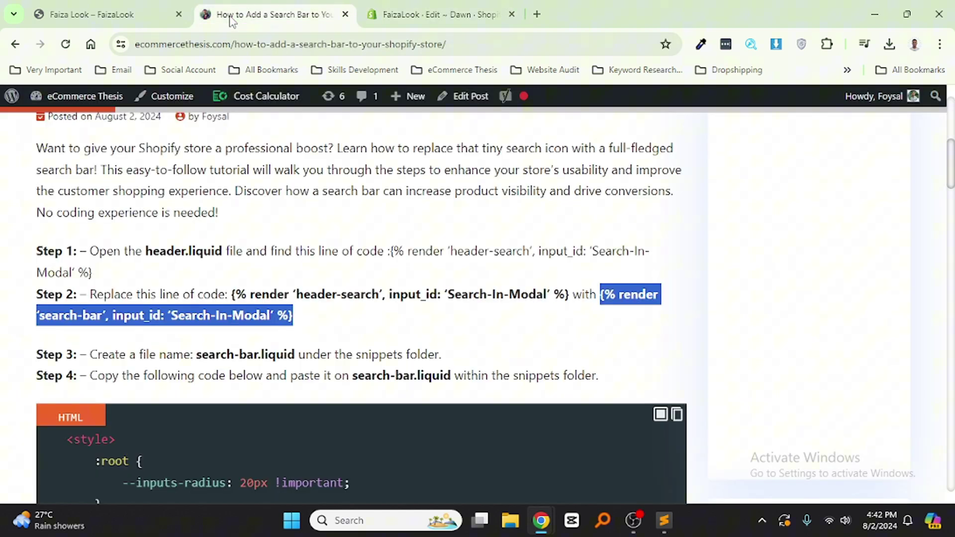
left_click(73, 315)
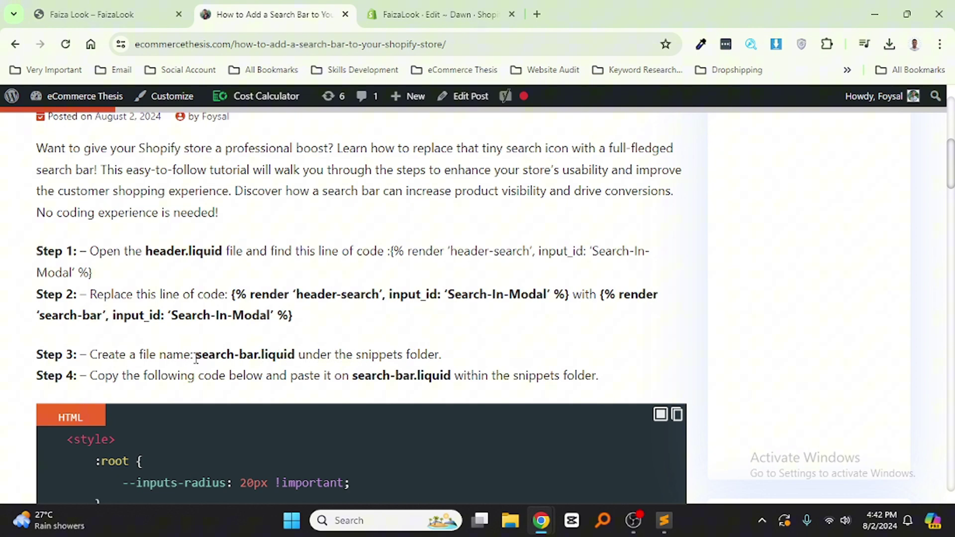
left_click_drag(194, 355, 297, 356)
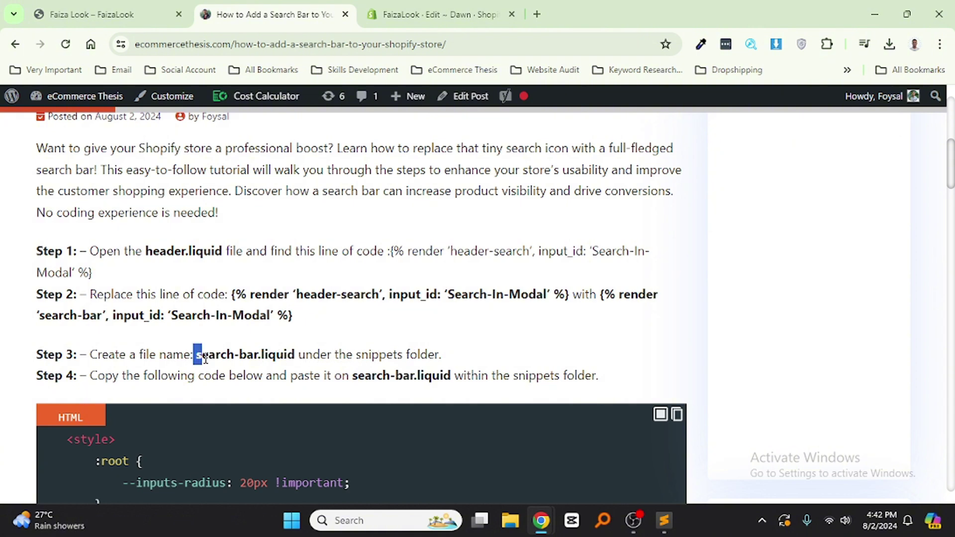
right_click(284, 355)
left_click(345, 143)
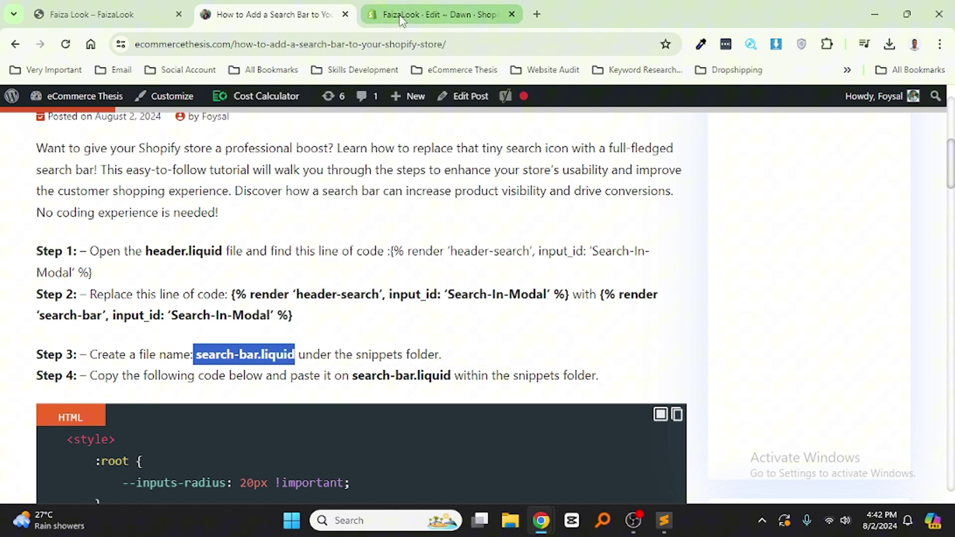
left_click(401, 16)
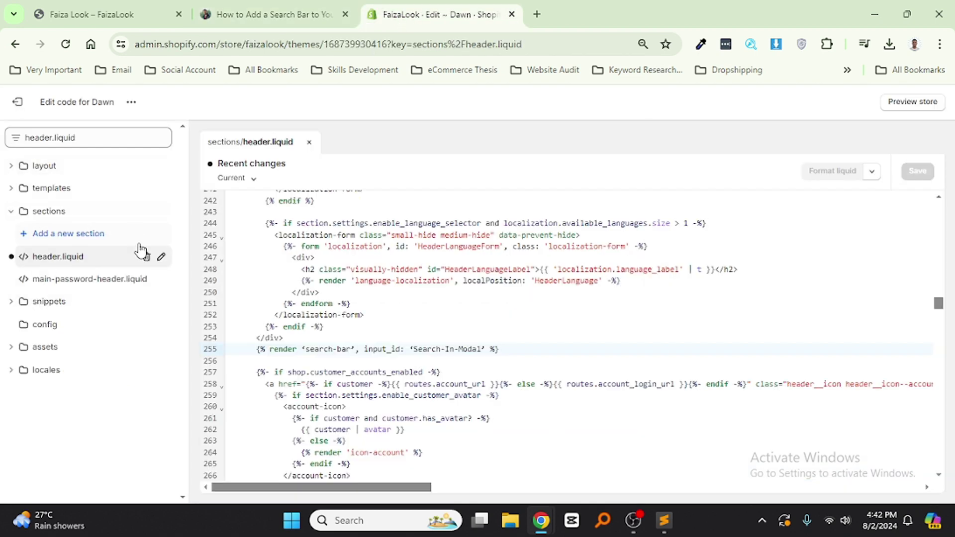
Create a snippet named search-bar, removing the duplicate .liquid extension
left_click(15, 305)
left_click(54, 327)
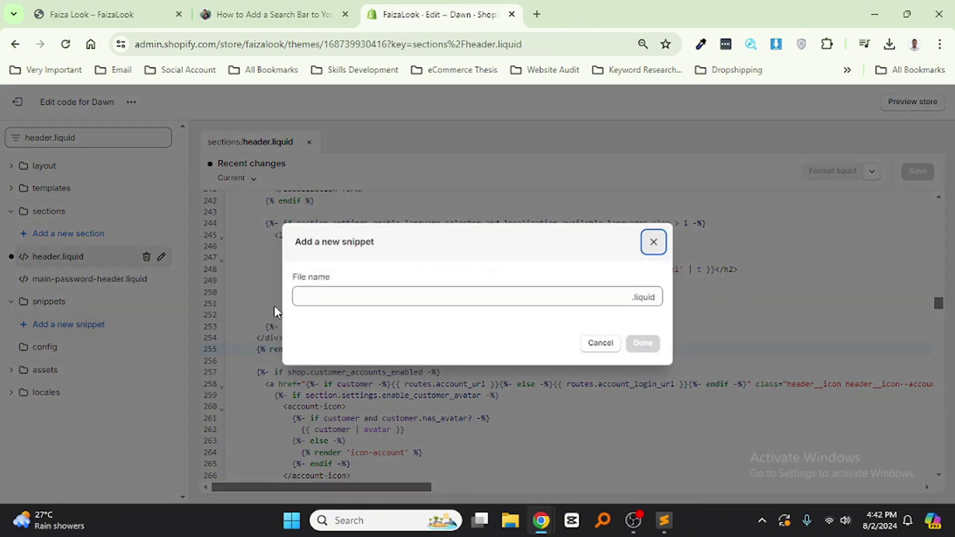
left_click(315, 295)
type("search-bar.liquid")
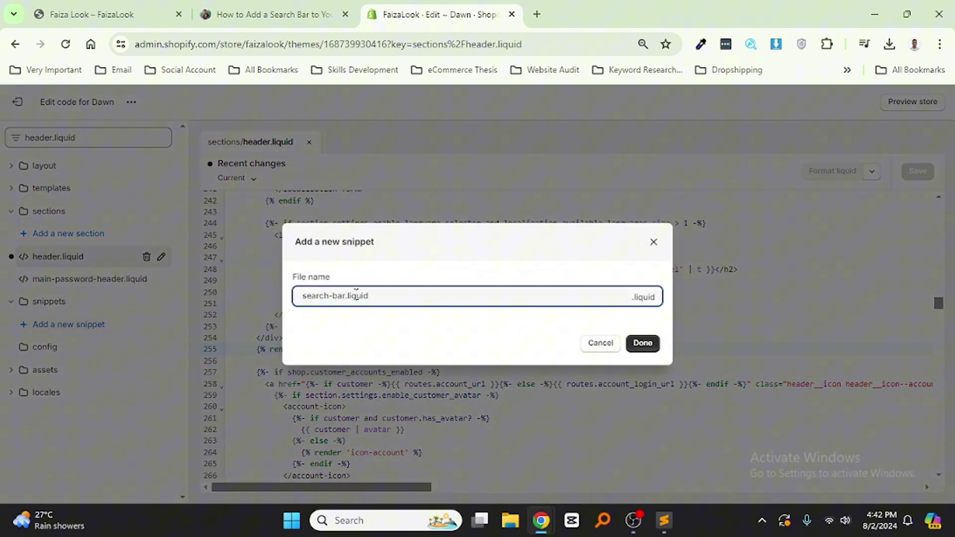
key("BackSpace")
key("BackSpace")
key("BackSpace")
key("BackSpace")
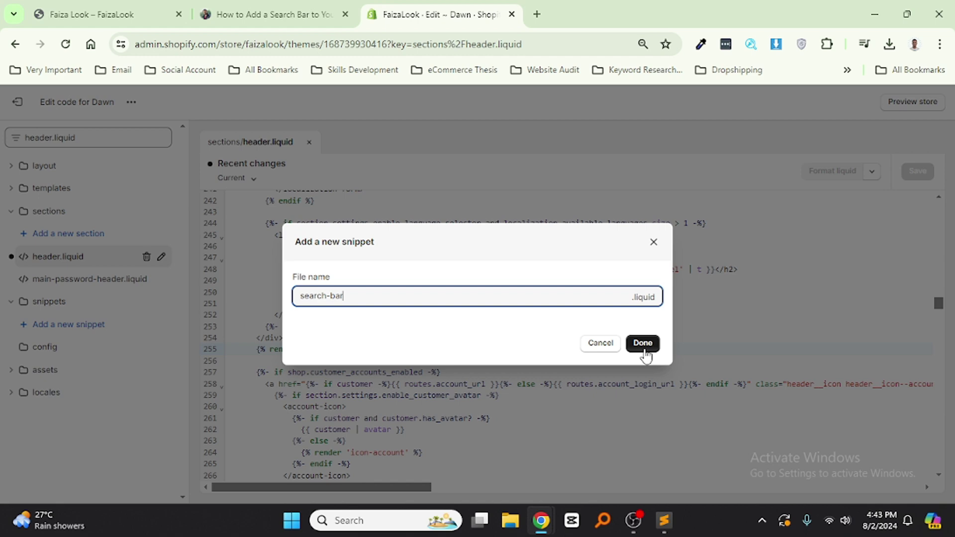
left_click(643, 348)
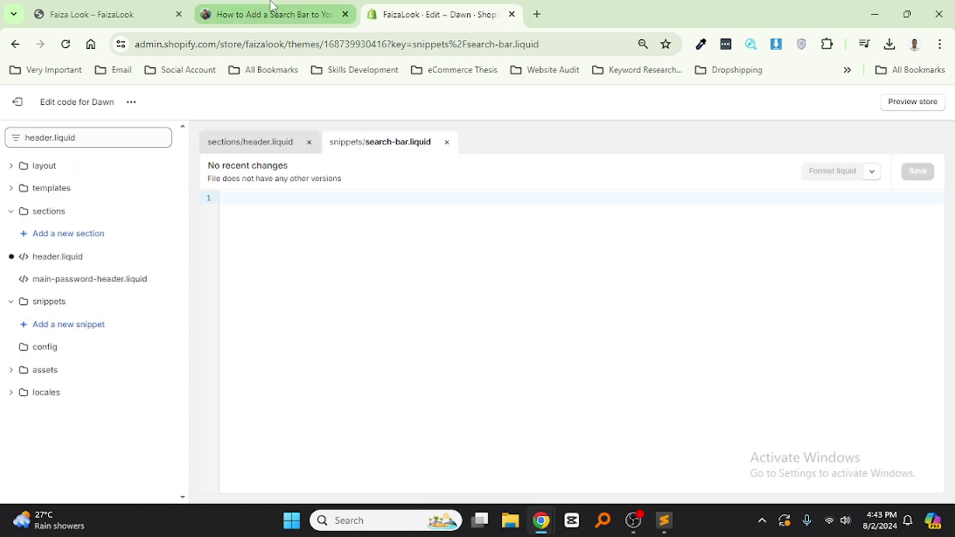
left_click(273, 14)
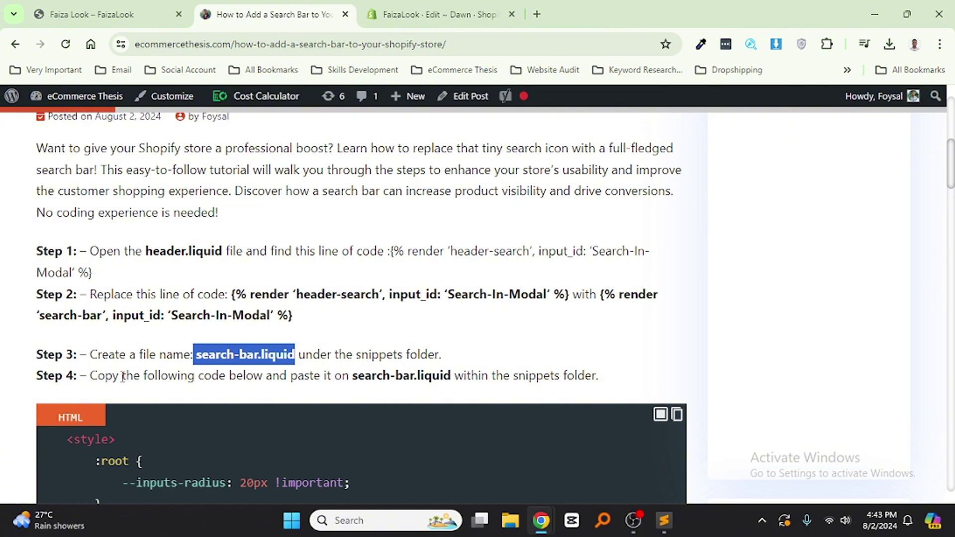
scroll(145, 373, "down", 1)
scroll(331, 274, "down", 1)
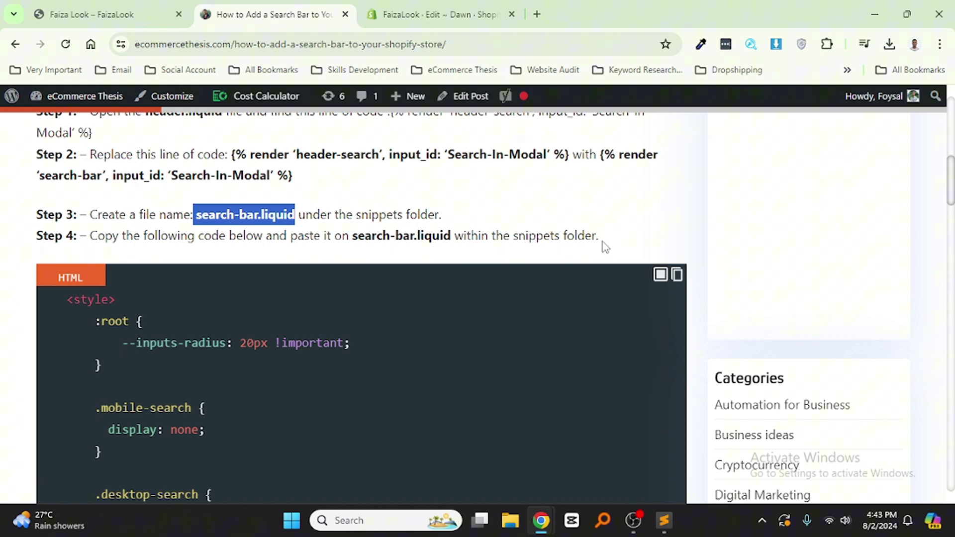
scroll(604, 247, "down", 1)
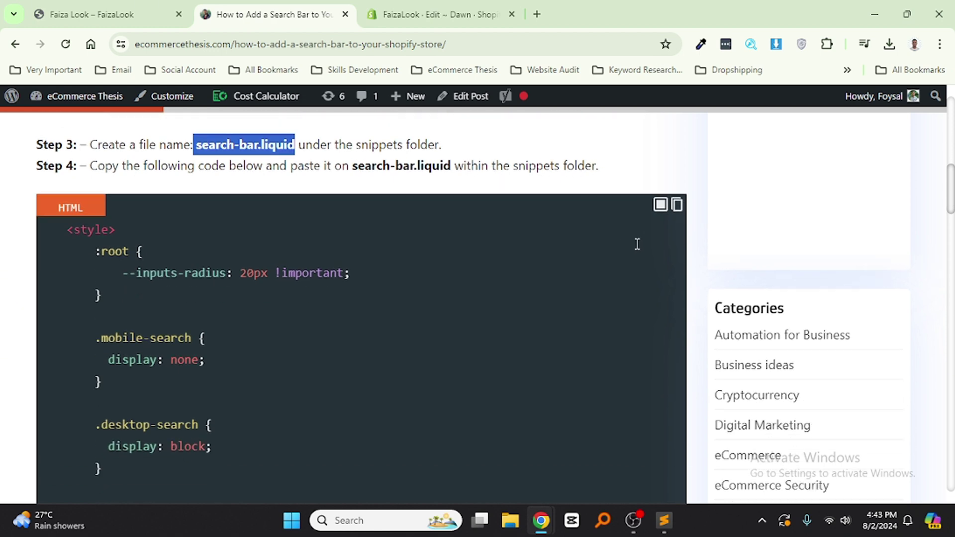
Copy the article's Step 4 HTML code block with its Copy Code icon
left_click(678, 203)
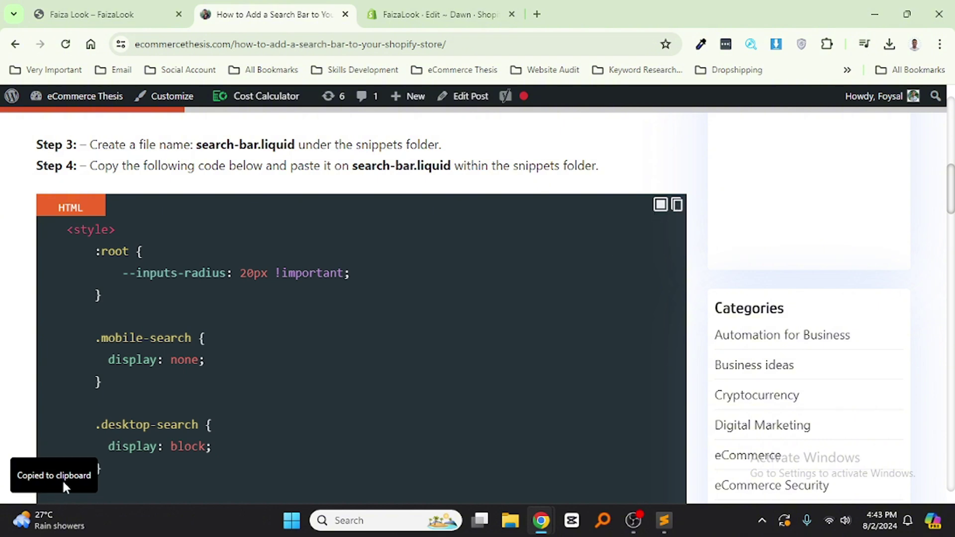
Paste the copied 99-line search-bar code into the empty search-bar.liquid snippet and save it
left_click(404, 13)
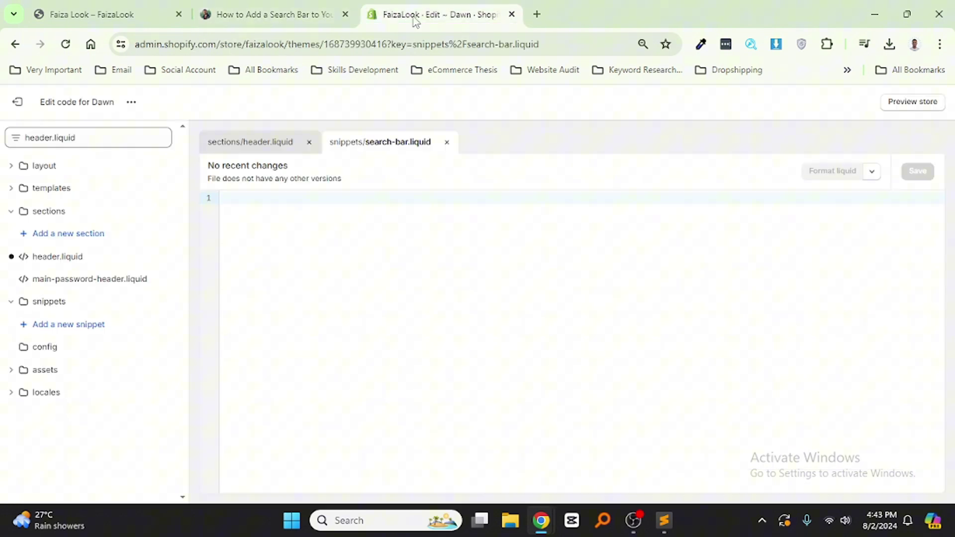
right_click(356, 205)
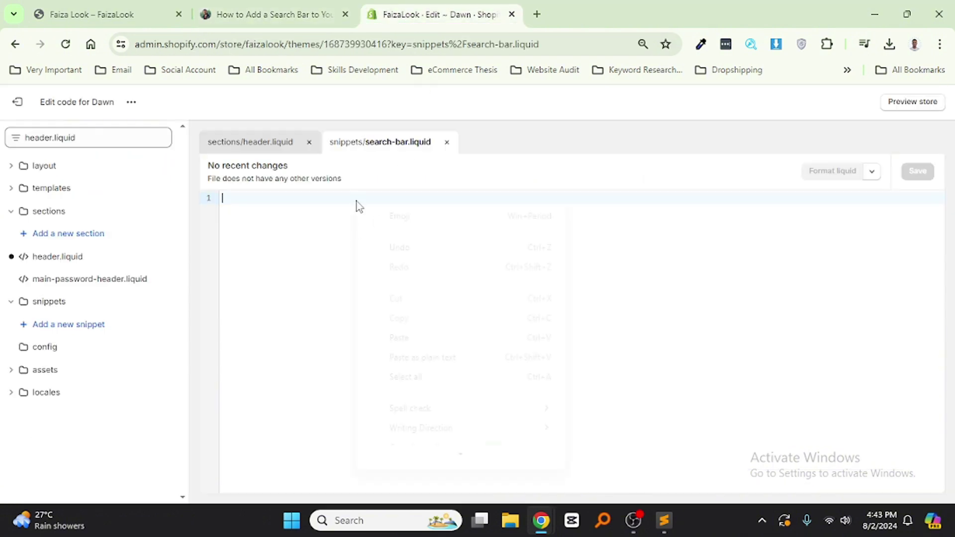
left_click(404, 336)
left_click(920, 171)
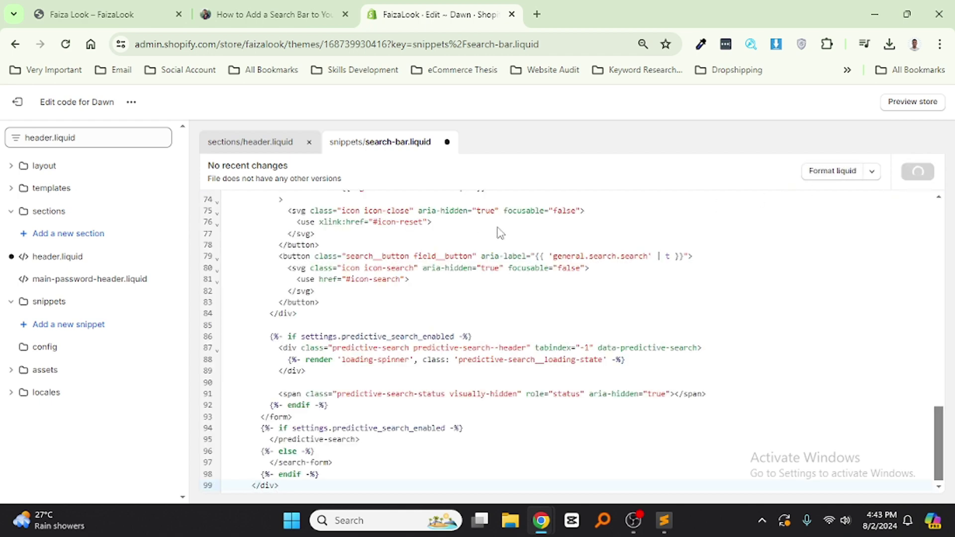
Move the FaizaLook storefront tab to the end and reload it to show the rounded search bar
left_click(108, 17)
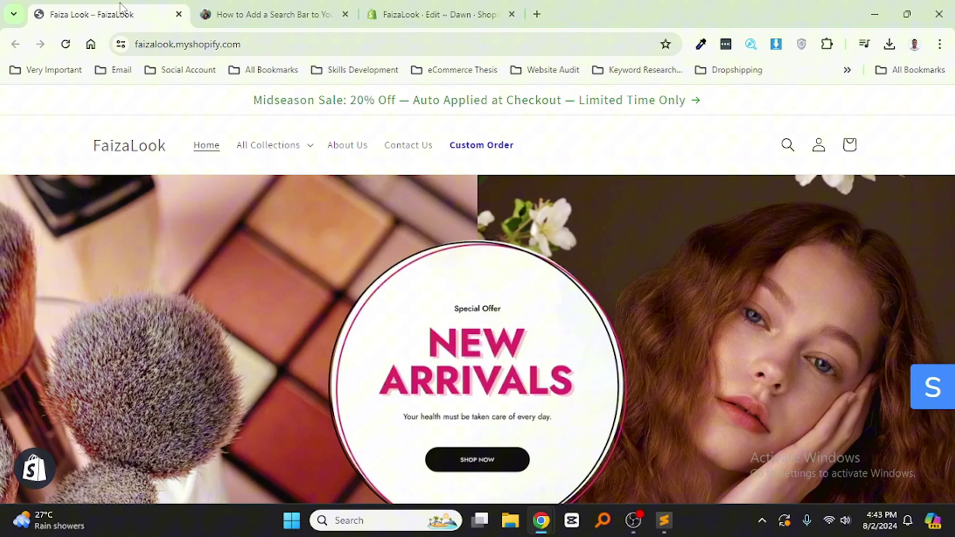
left_click_drag(108, 17, 454, 22)
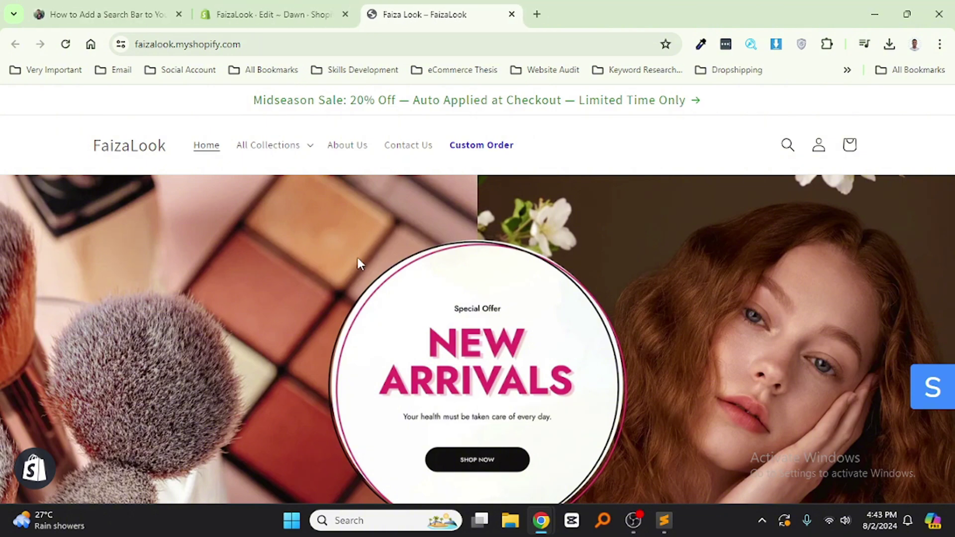
right_click(584, 150)
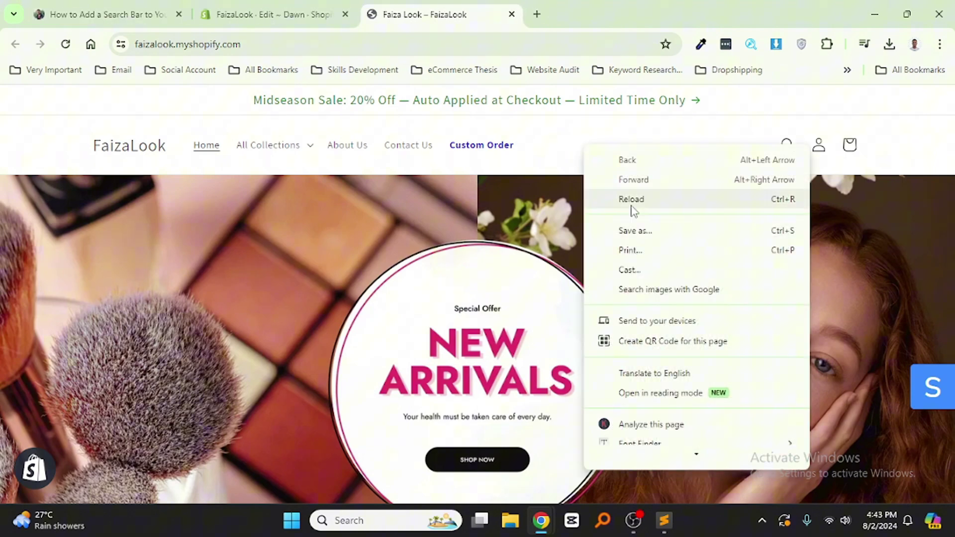
left_click(632, 199)
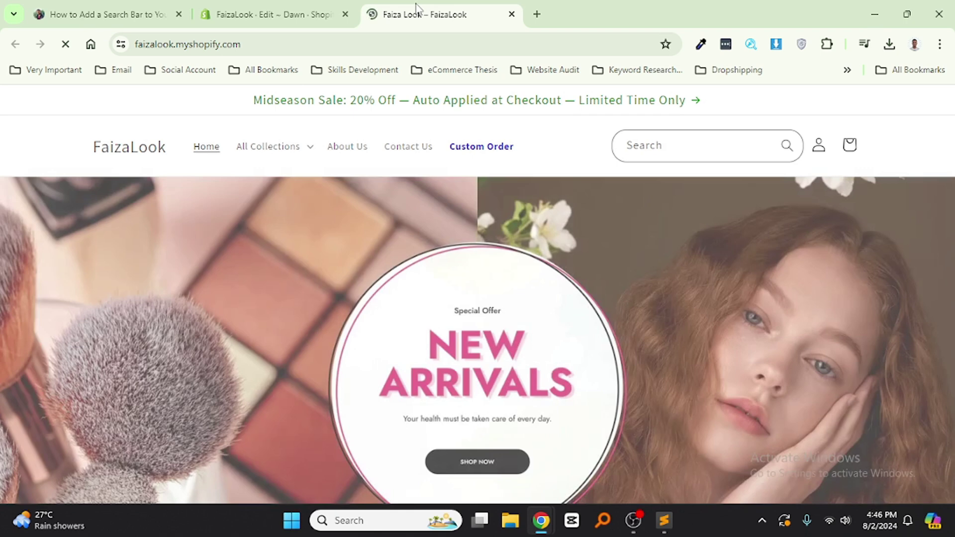